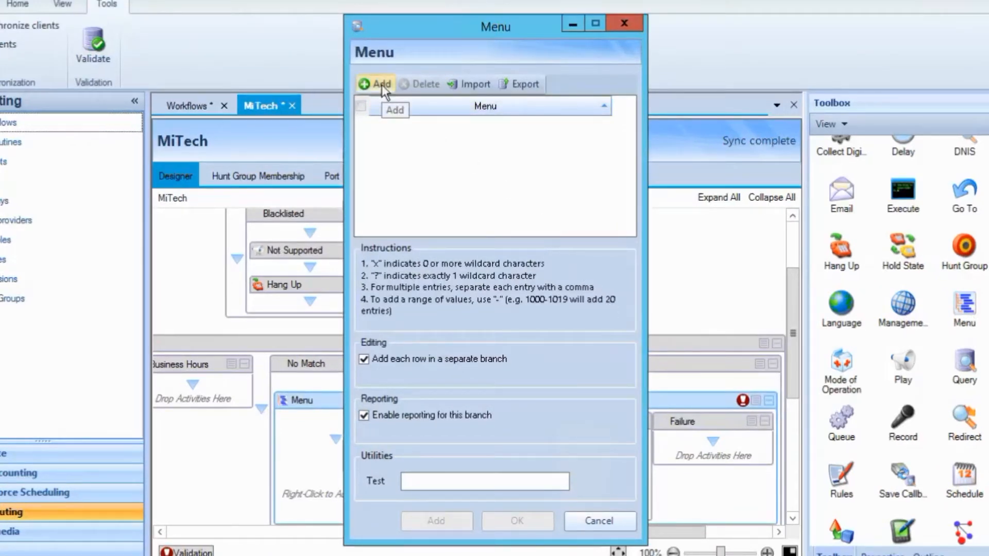
Add the menu entries 1-3 as a range, with each row in a separate branch of the Menu activity
click(382, 84)
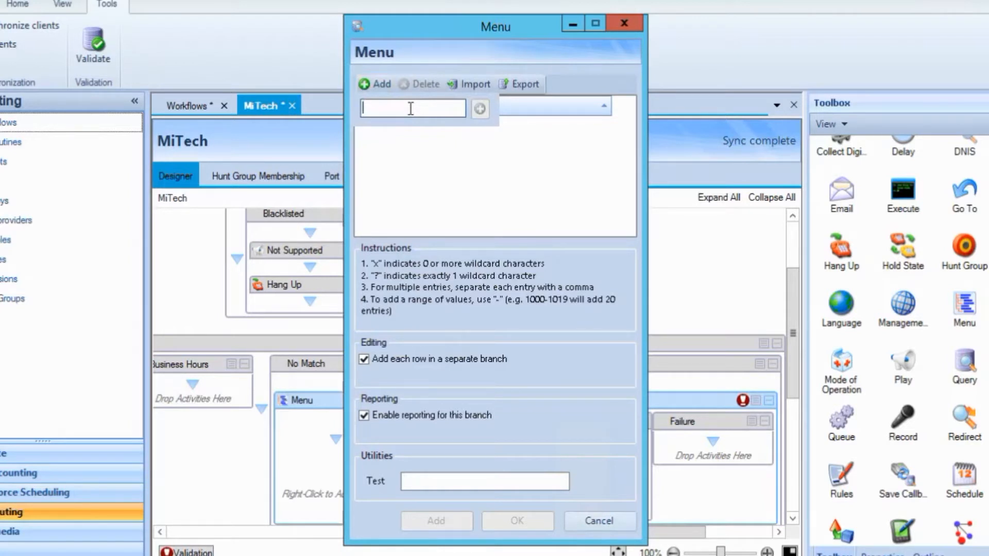
text(1-3)
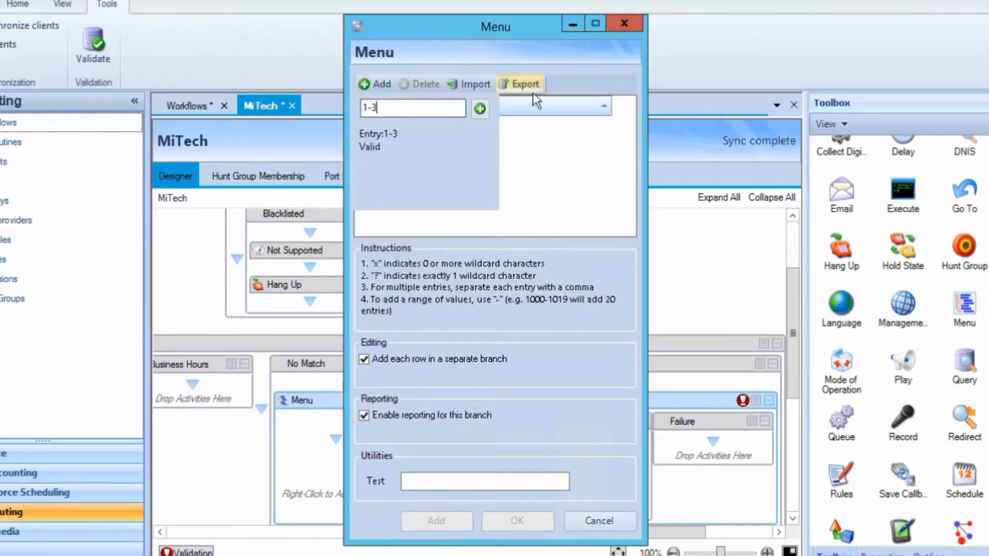
click(479, 108)
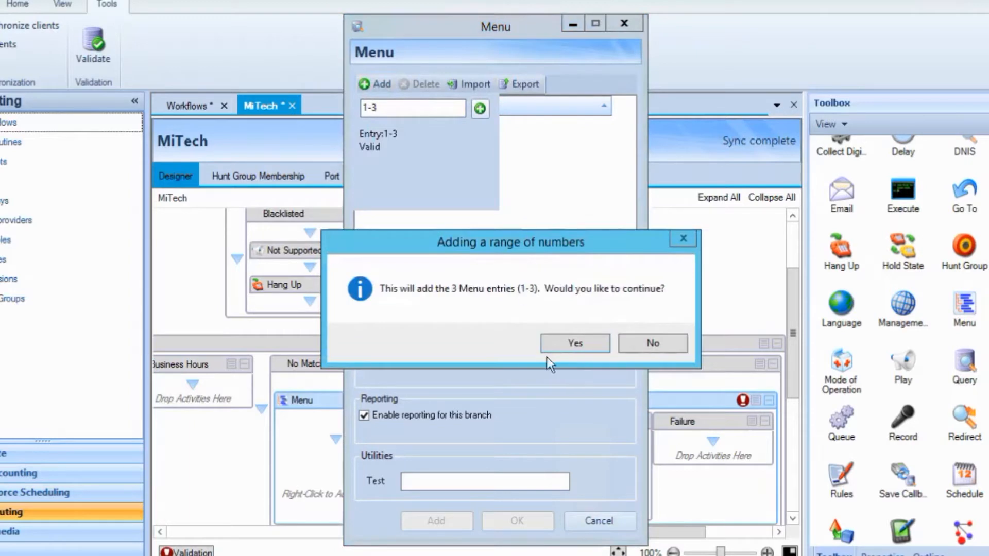
click(586, 349)
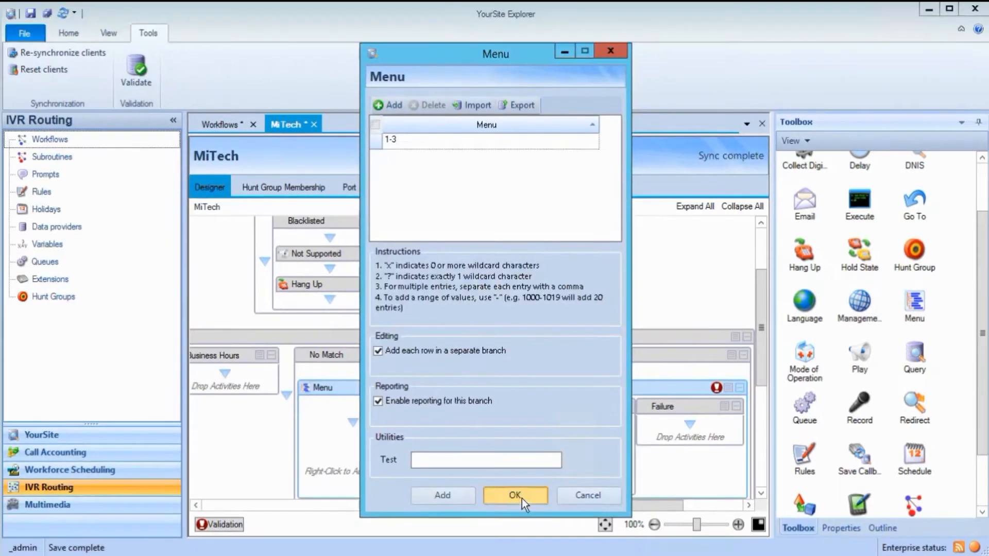
click(517, 520)
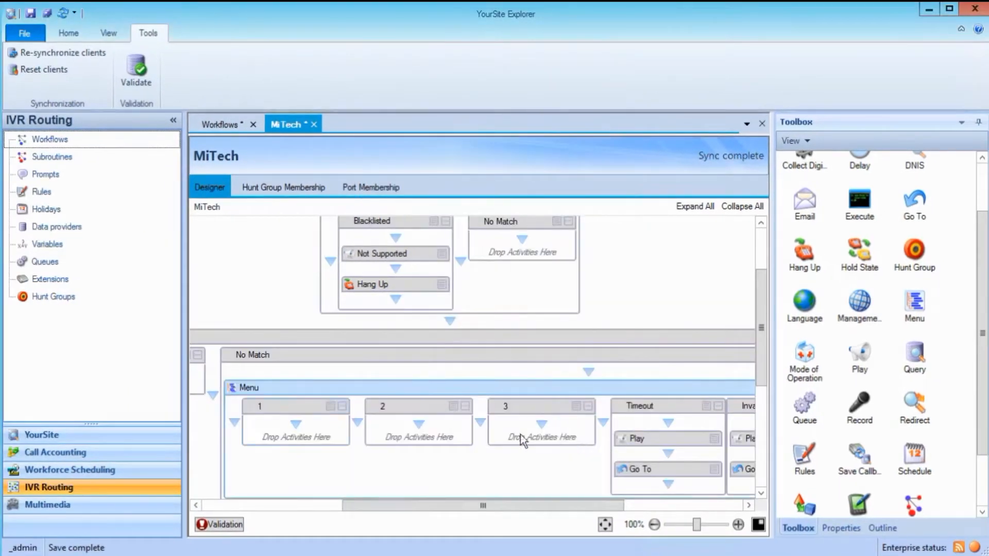
click(526, 411)
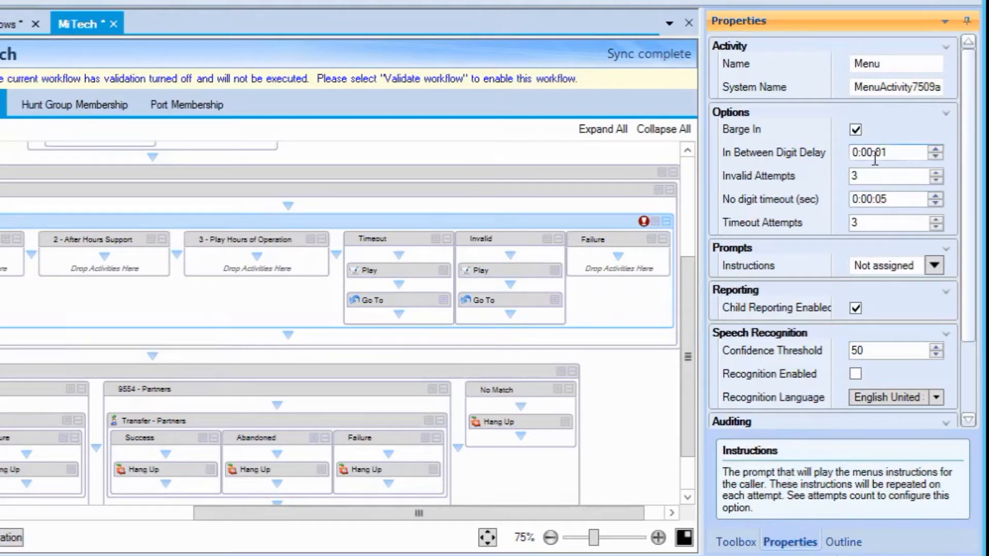
Review the Menu activity's timeout and digit delay options, and choose the existing prompt Sample Menu Instructions for its Instructions
click(881, 201)
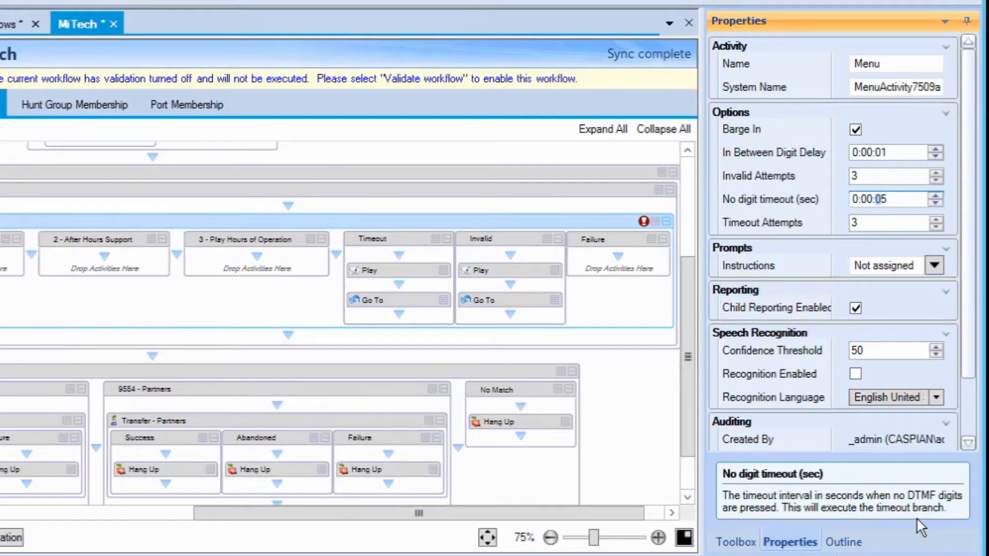
click(893, 156)
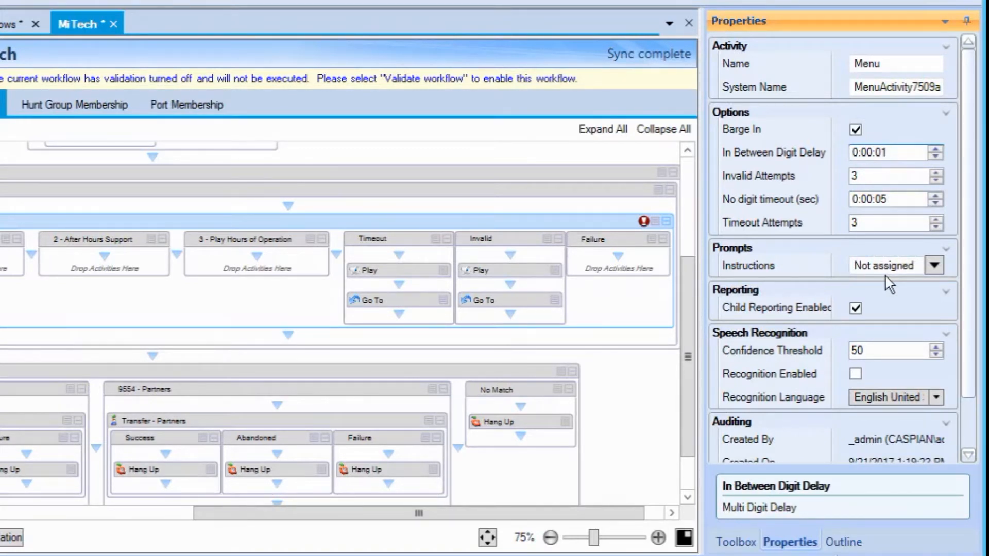
click(934, 264)
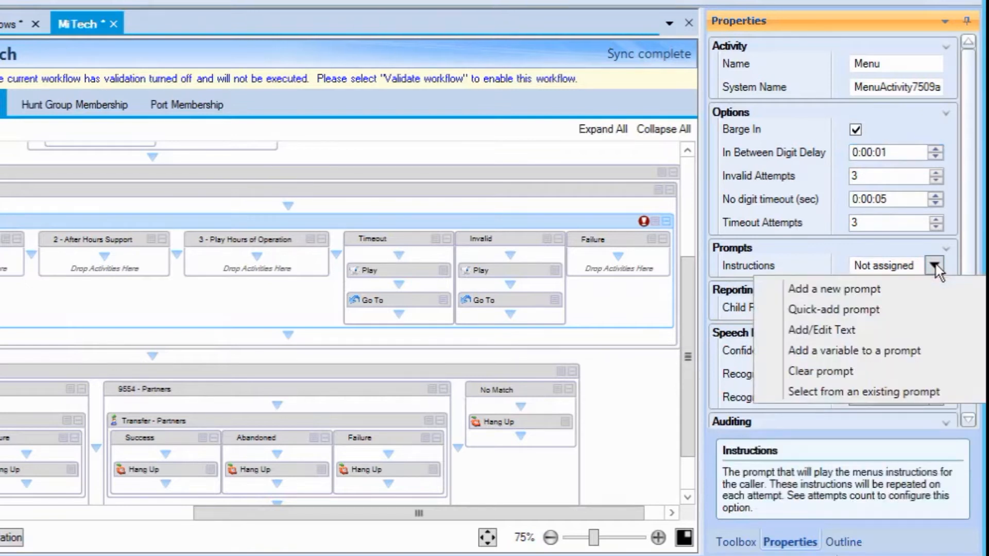
click(885, 391)
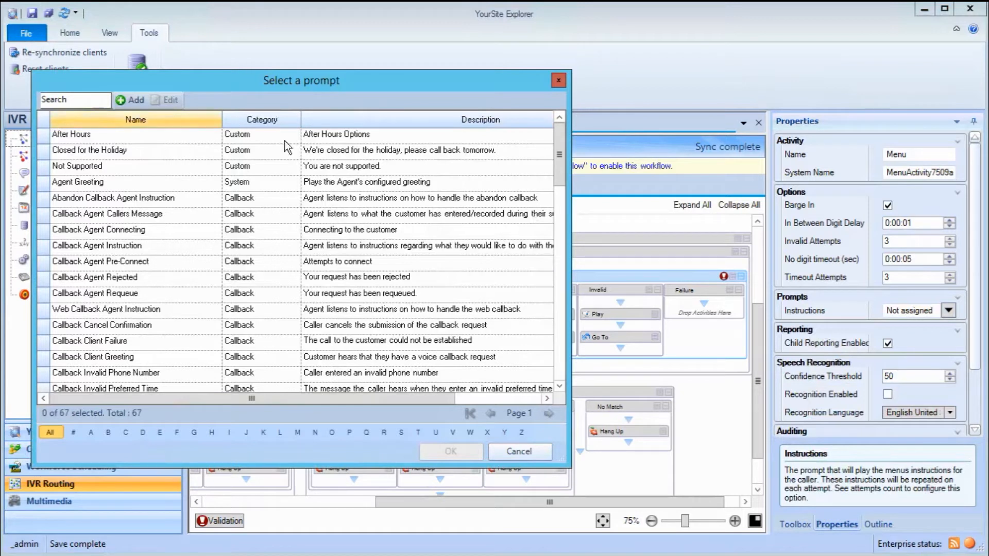
click(75, 101)
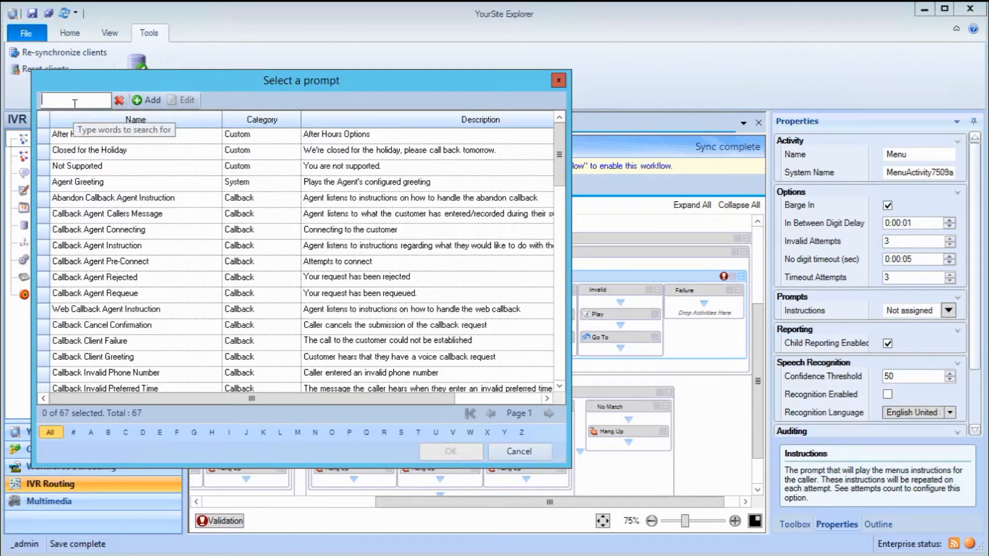
text(sample menu)
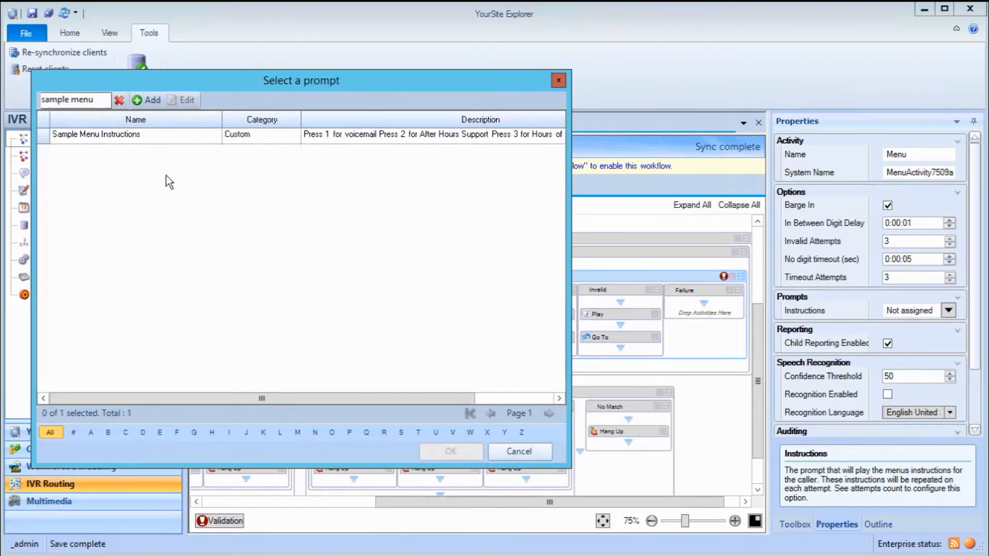
click(148, 139)
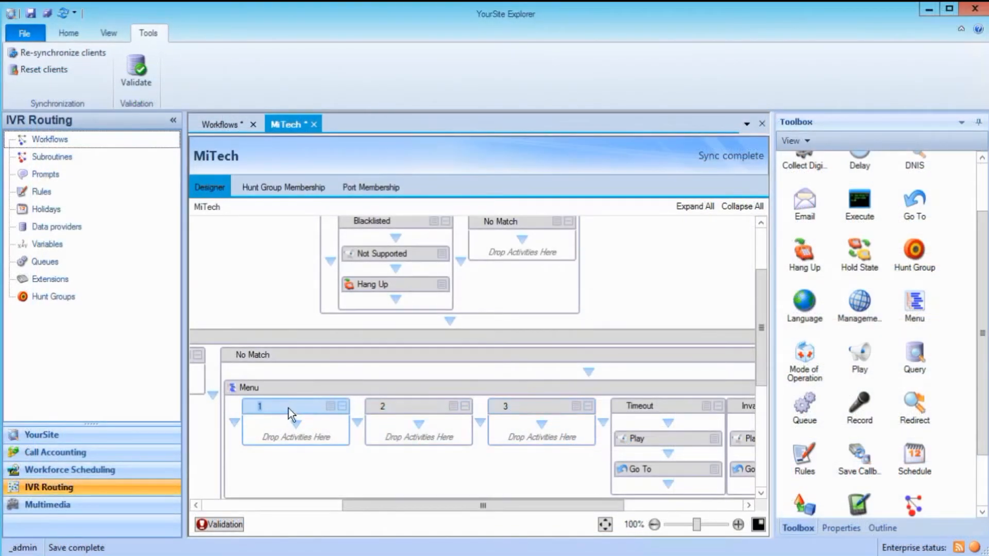
Rename the Menu's first branch as 1 - Voicemail
click(288, 409)
text(Voicemail)
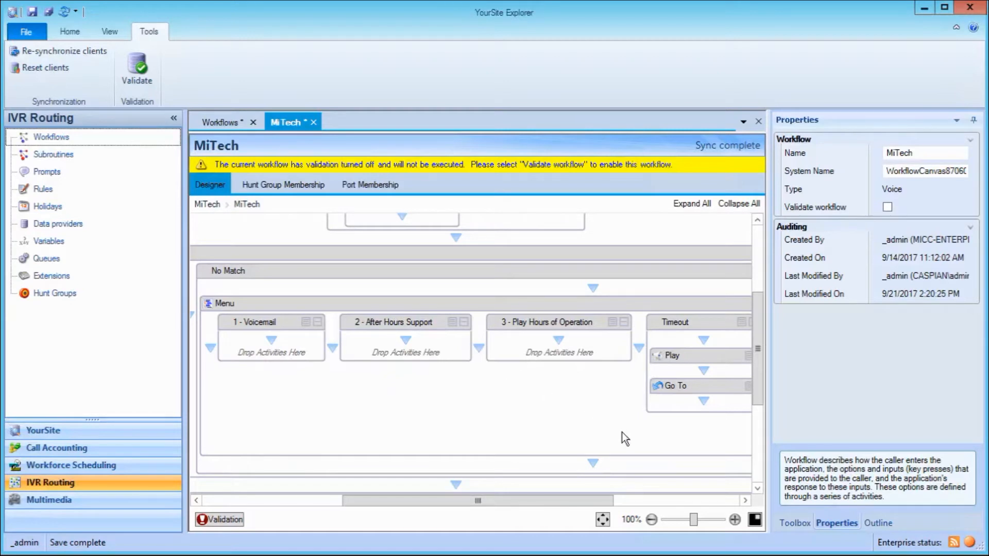
Add a Transfer activity to both the 1 - Voicemail and the 2 - After Hours Support branches
click(795, 524)
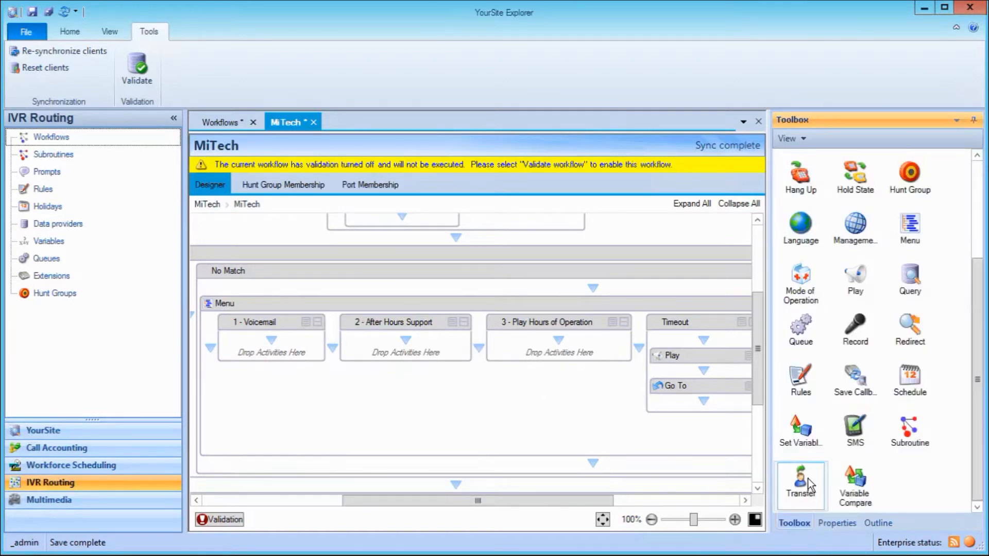
drag(809, 484, 276, 349)
drag(800, 472, 656, 343)
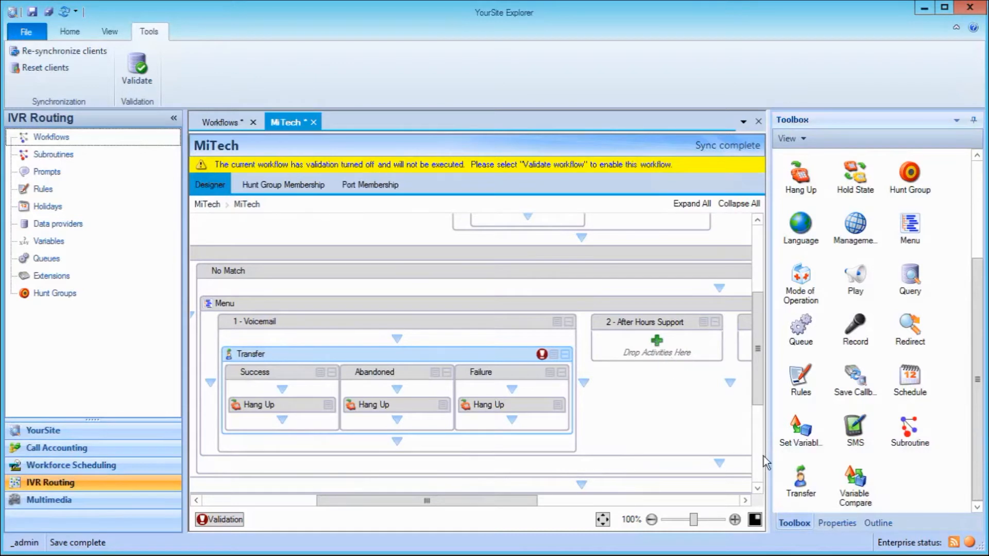
drag(492, 501, 423, 497)
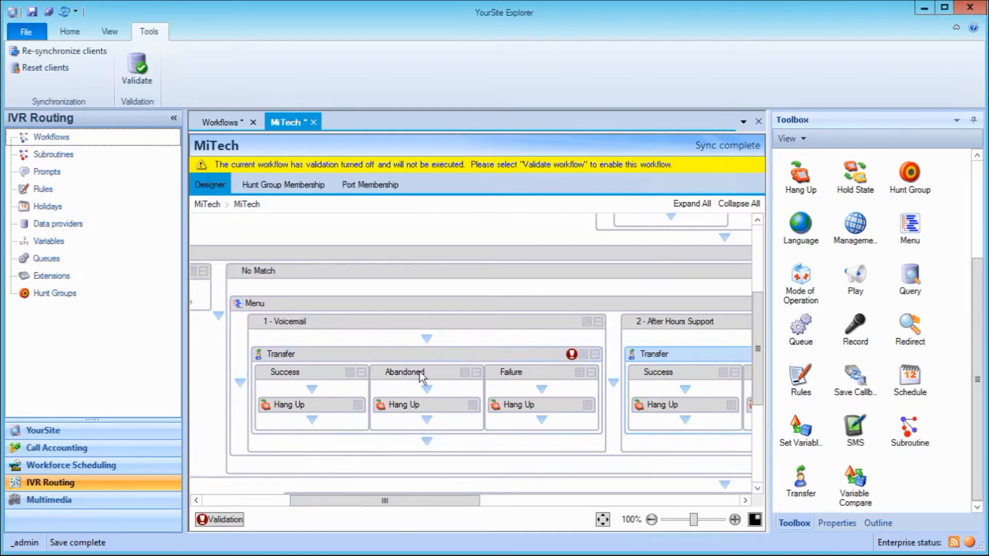
Search the extensions for Training and set Training Extension as the destination of the Voicemail branch's Transfer
click(834, 520)
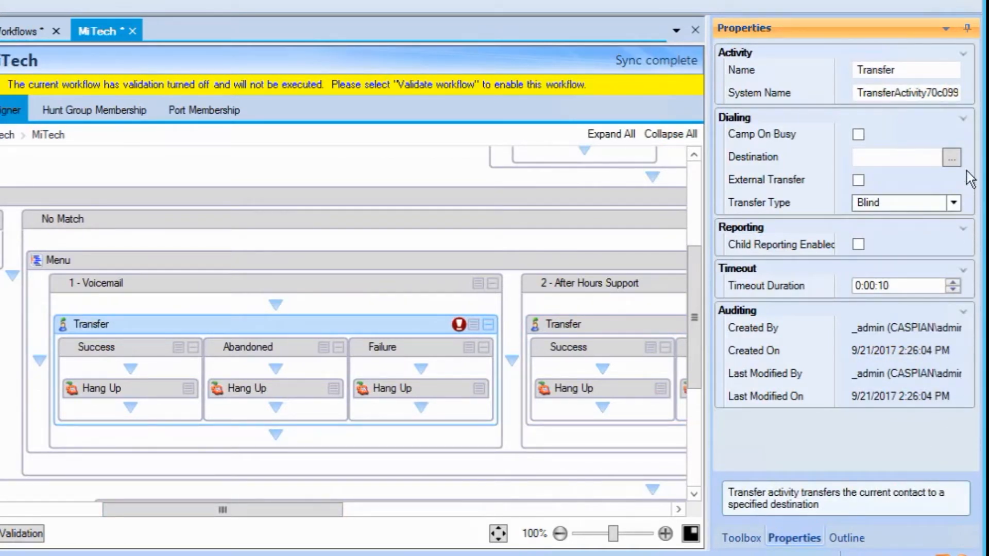
click(952, 158)
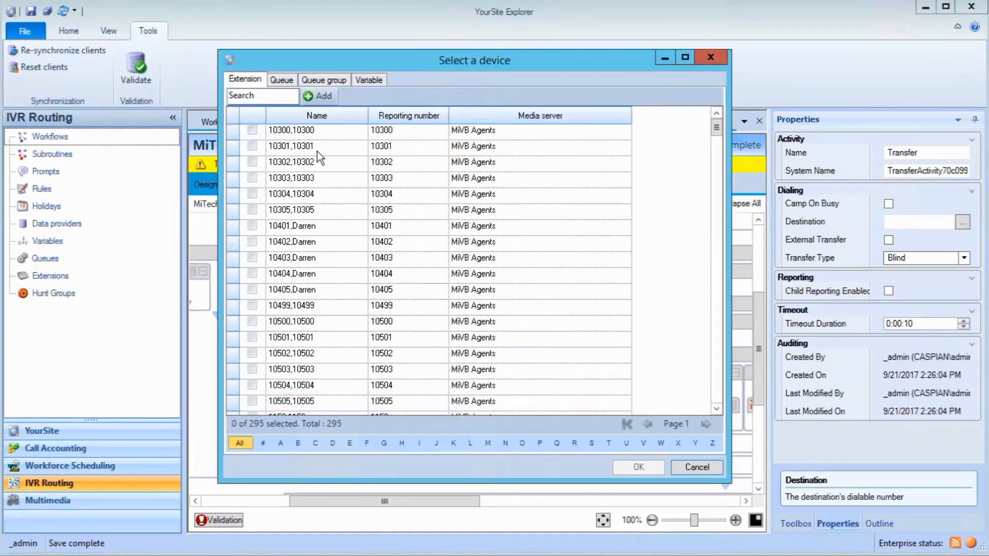
click(275, 81)
click(320, 78)
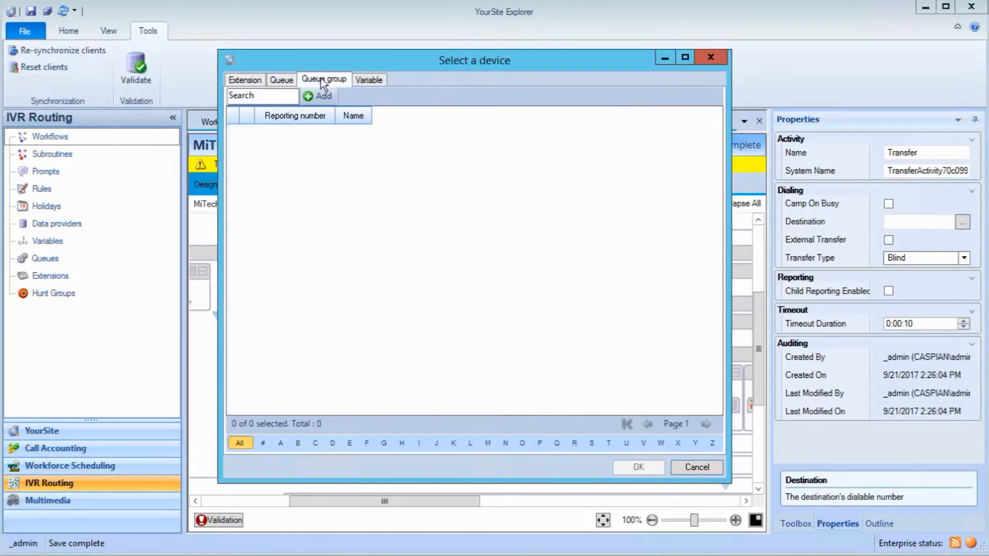
click(252, 79)
click(253, 97)
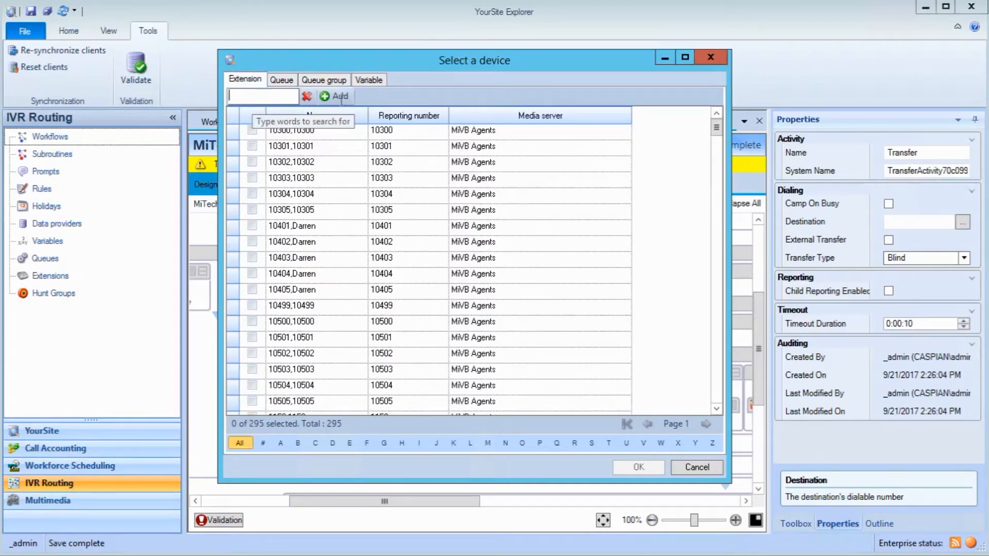
text(Training)
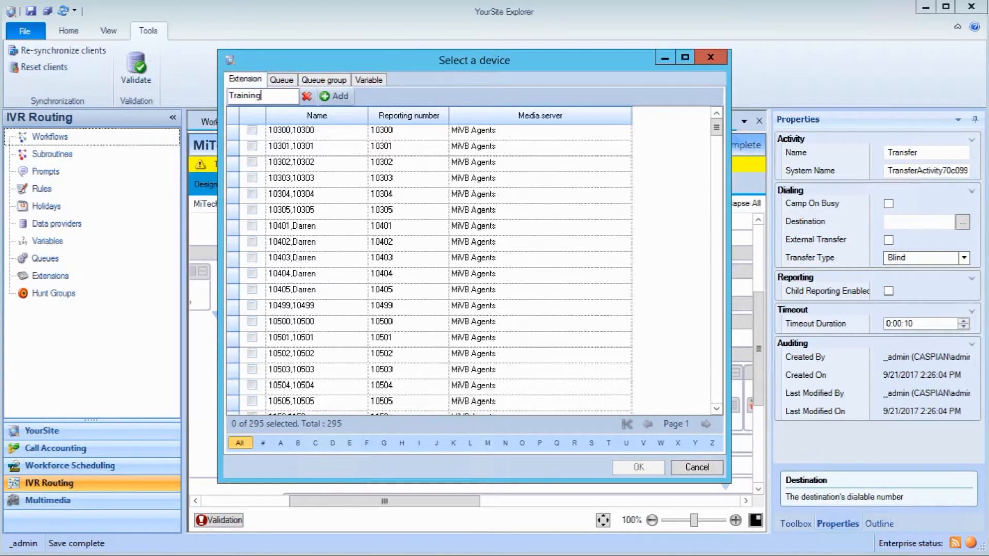
key(Return)
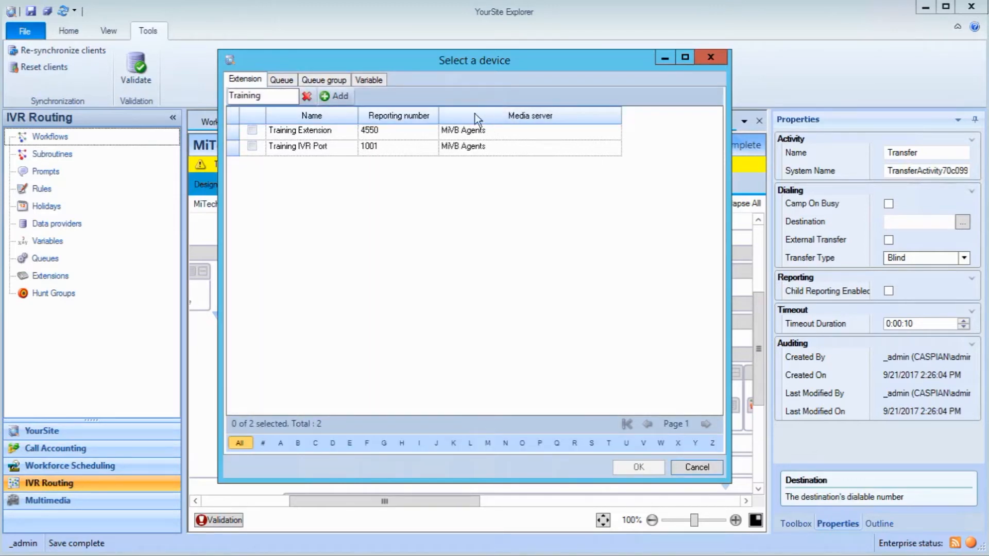
click(251, 130)
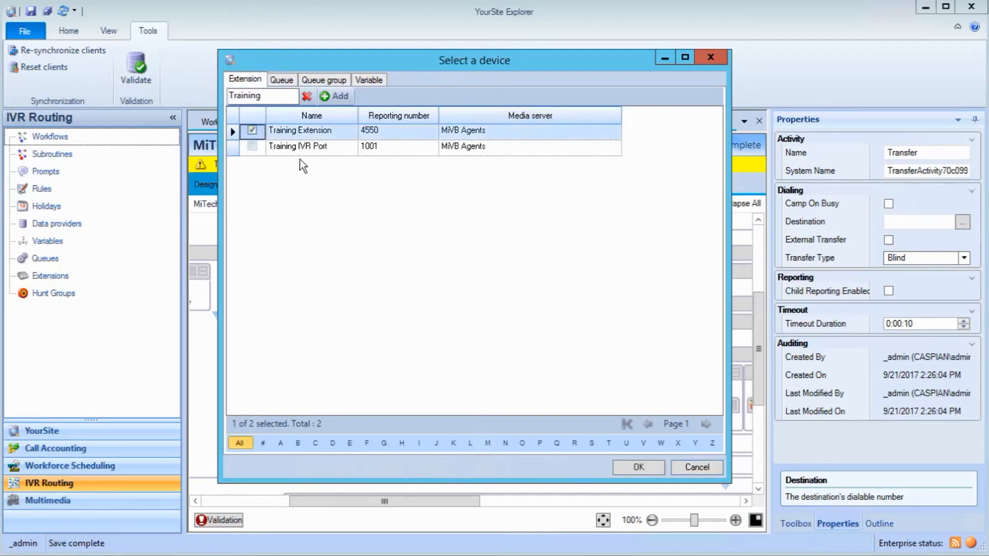
click(623, 473)
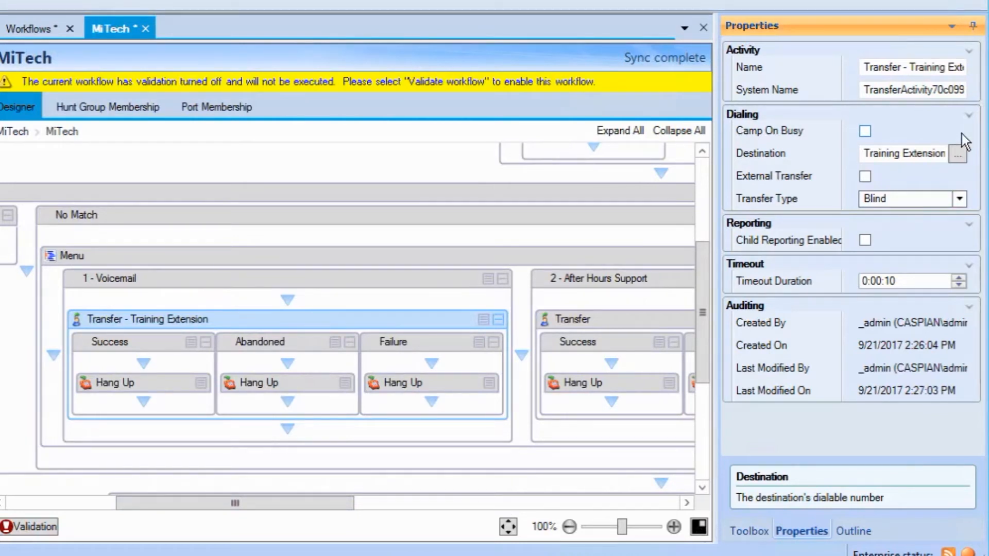
Choose the Blind transfer type for the Training Extension transfer, check its timeout duration, and save the workflow
click(959, 201)
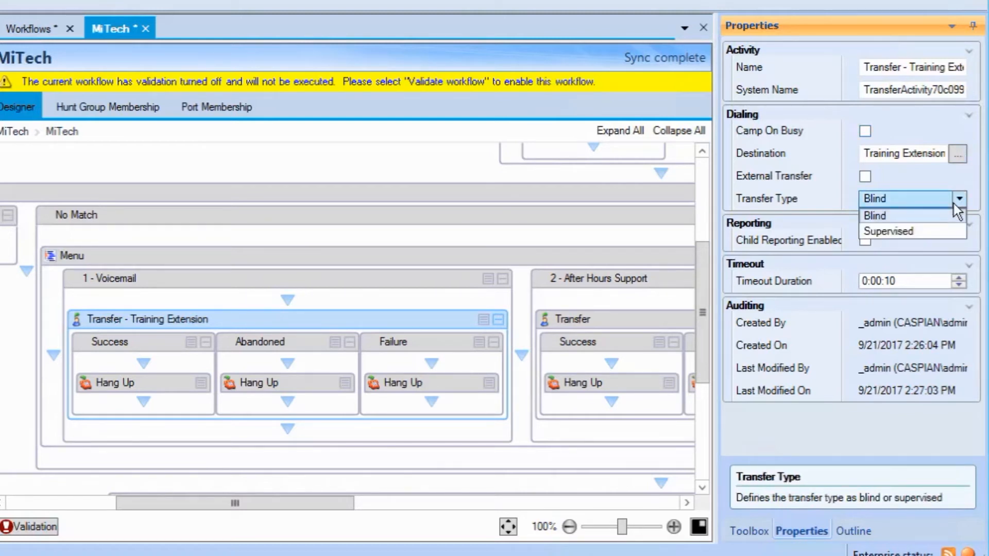
click(948, 217)
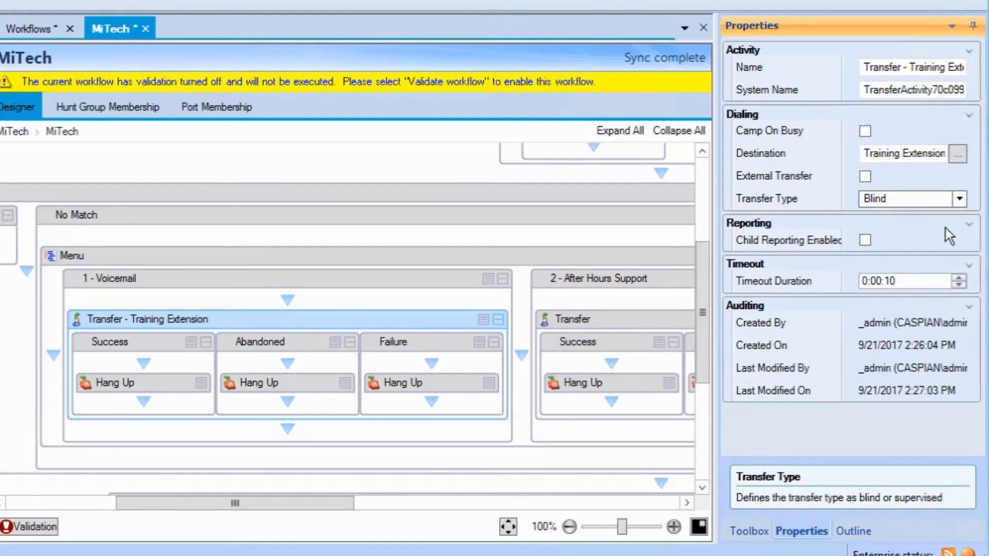
click(939, 282)
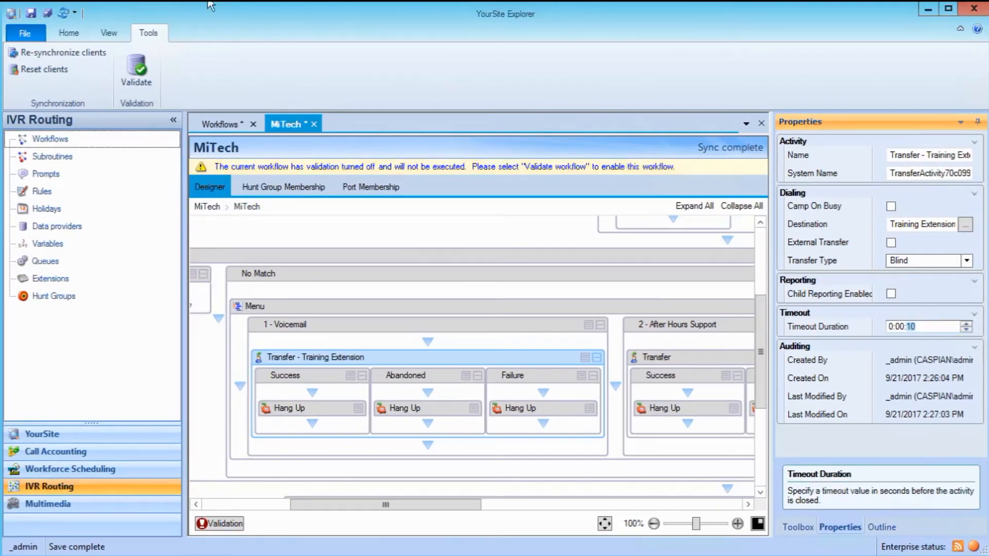
click(28, 13)
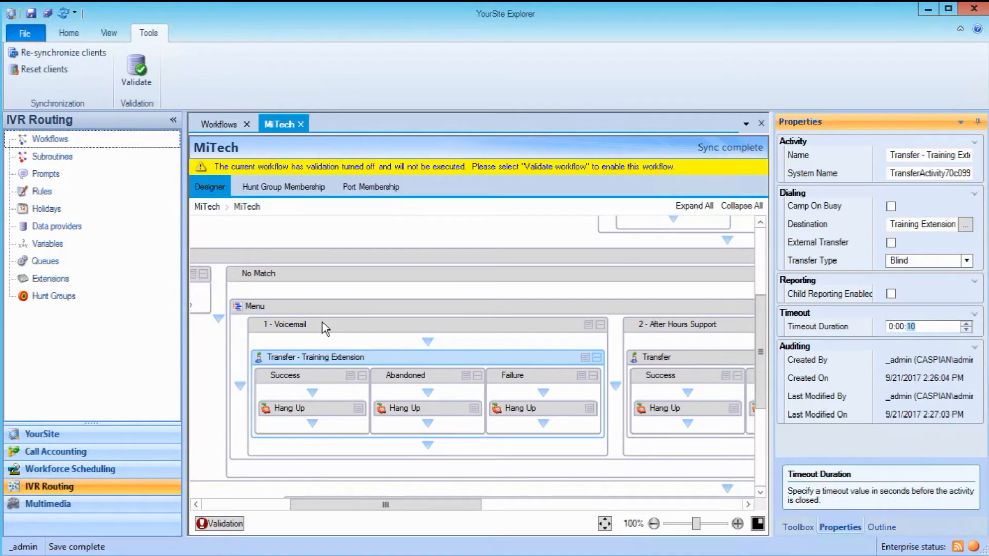
Enter the support phone number as the destination of the After Hours Support branch's Transfer and enable External Transfer
drag(418, 503, 531, 499)
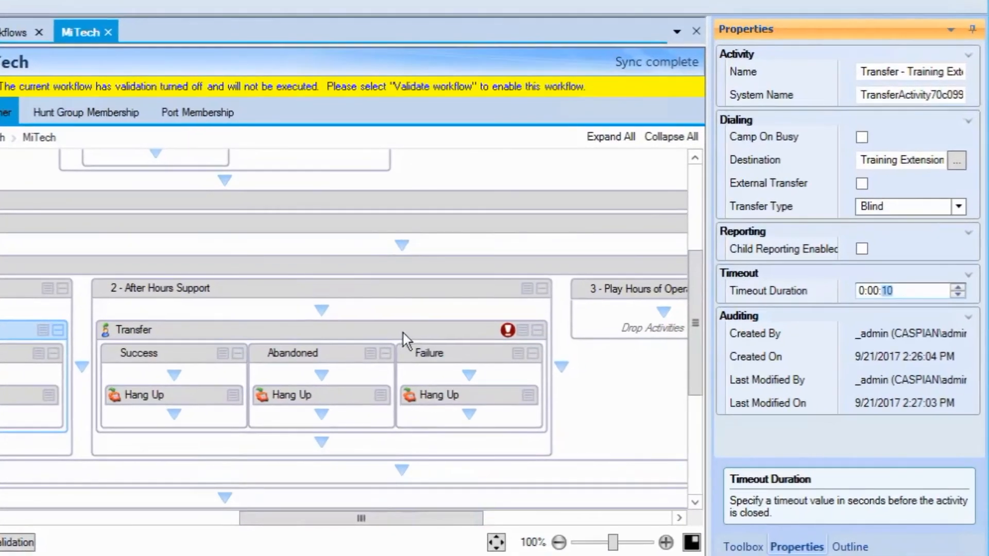
click(403, 333)
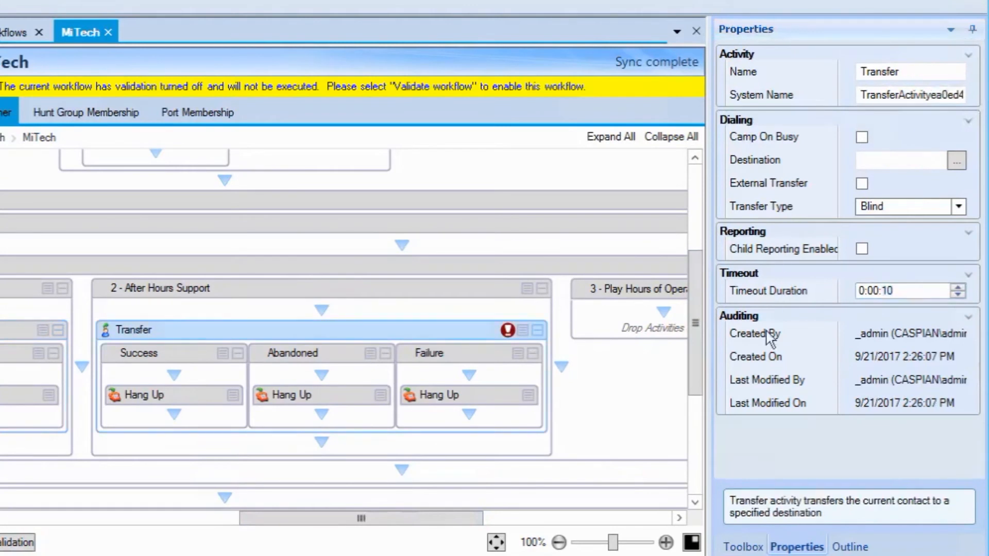
click(884, 164)
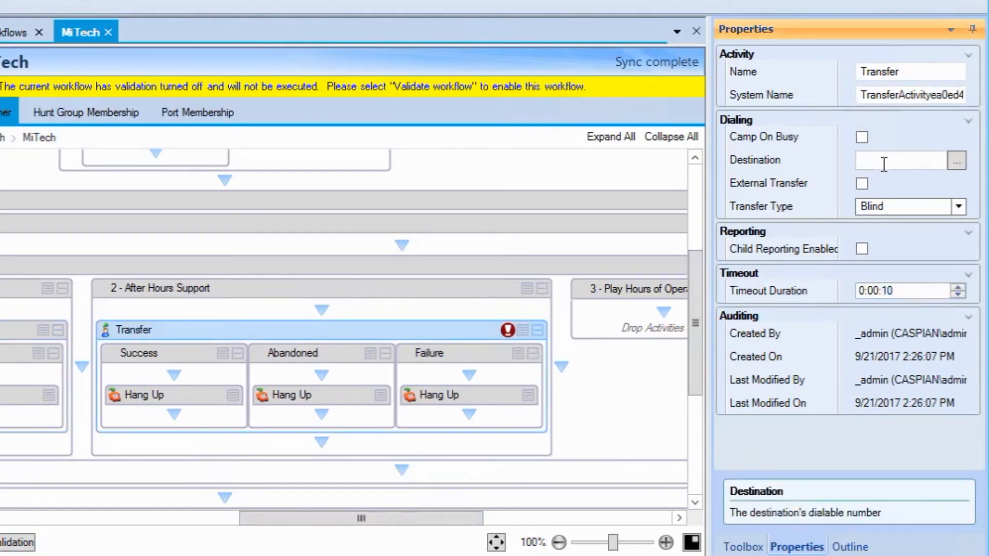
text(5558887788)
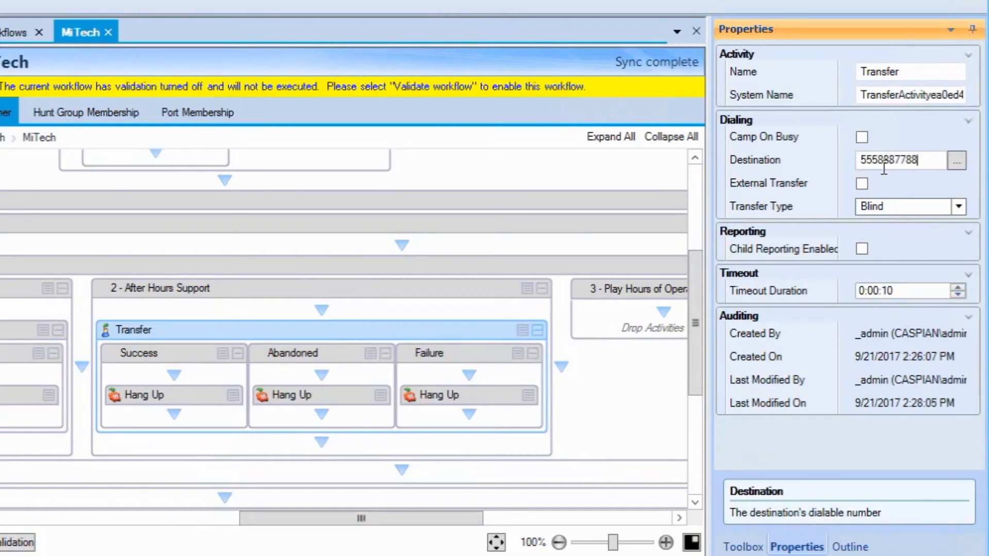
click(864, 185)
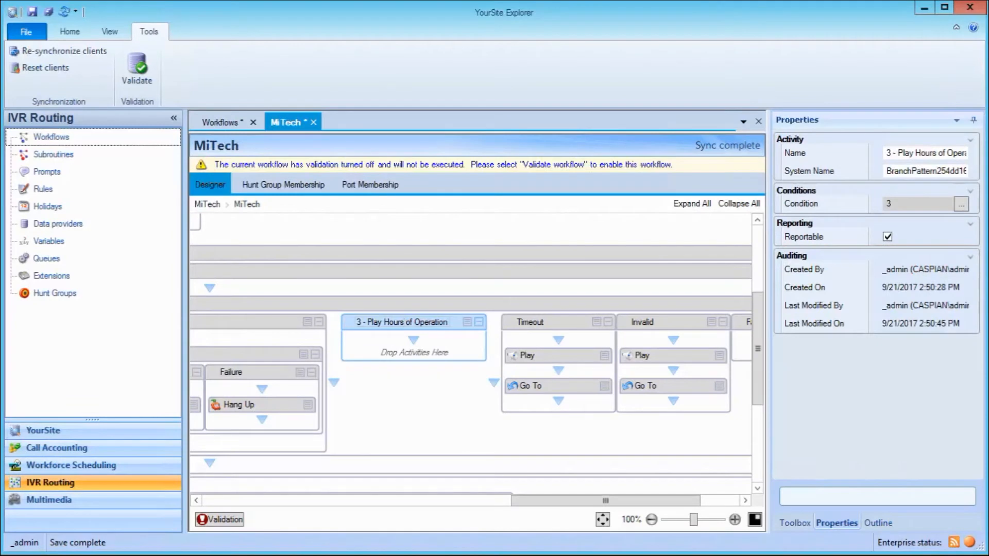
Add a Play activity to the 3 - Play Hours of Operation branch and open the existing prompts for its greeting
click(807, 527)
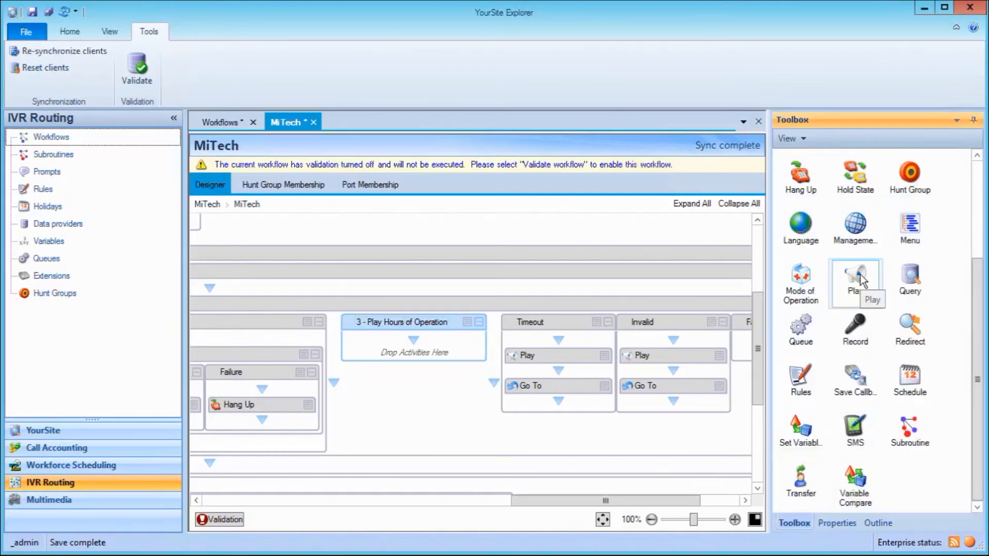
drag(865, 283, 440, 412)
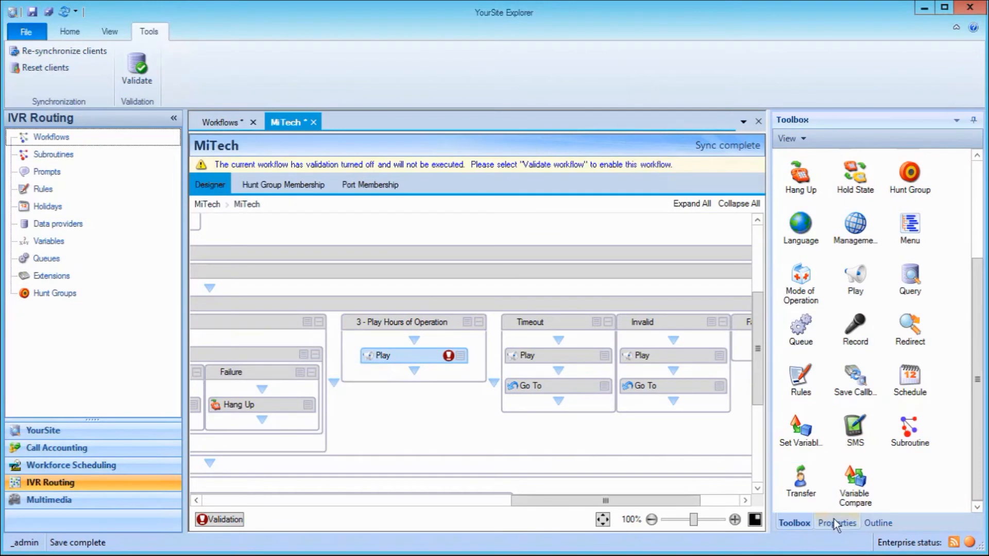
click(834, 523)
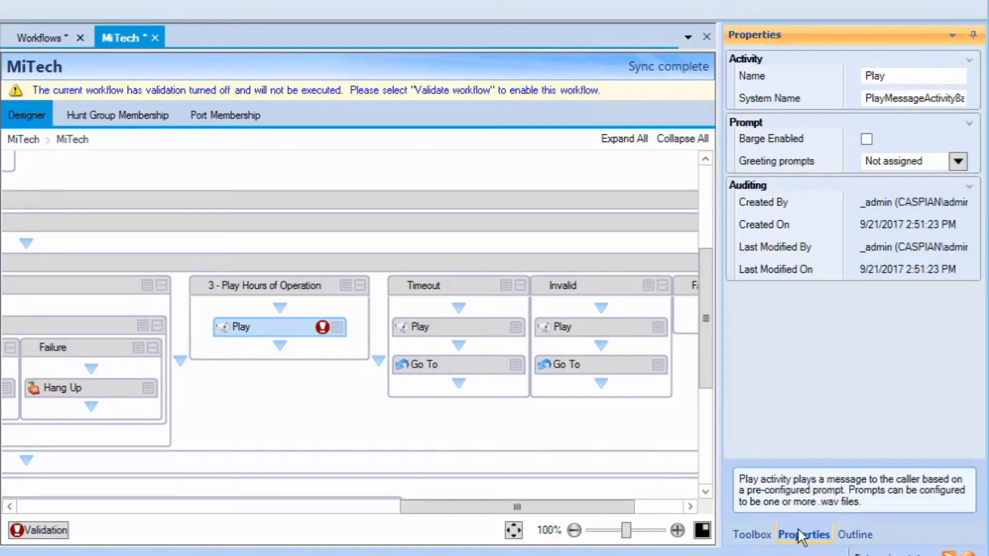
click(959, 161)
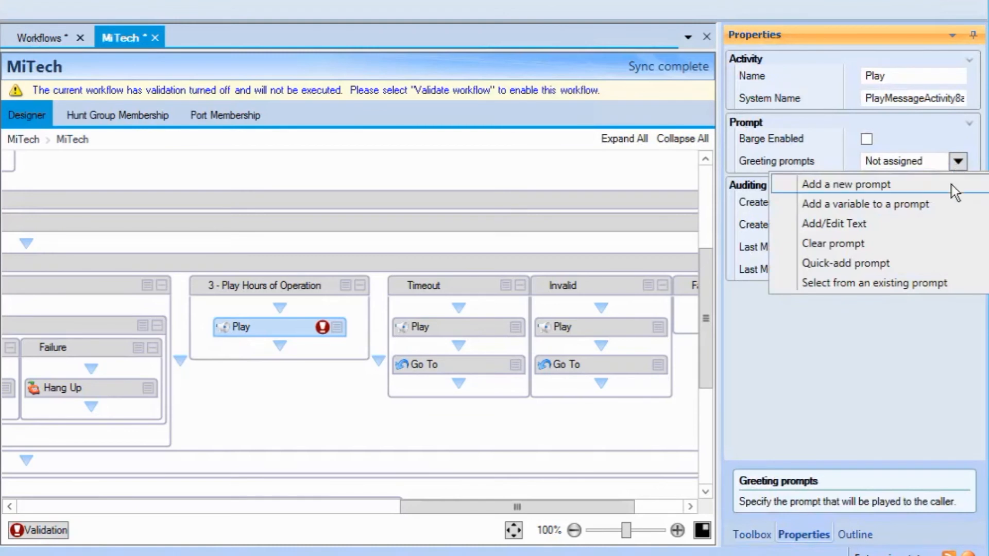
click(948, 285)
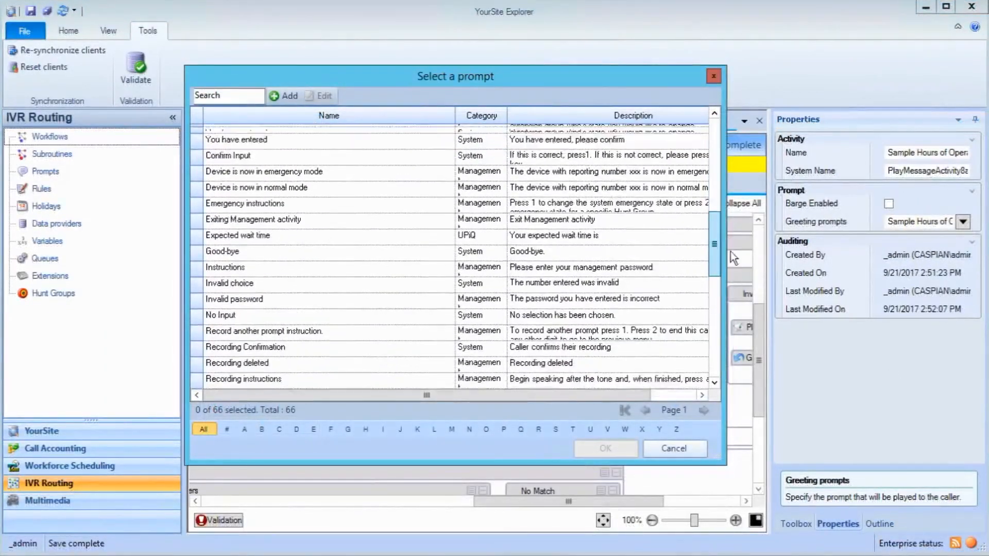
Search the prompts for hours and assign Sample Hours of Operation as the Play activity's greeting prompt
drag(734, 256, 718, 165)
click(236, 96)
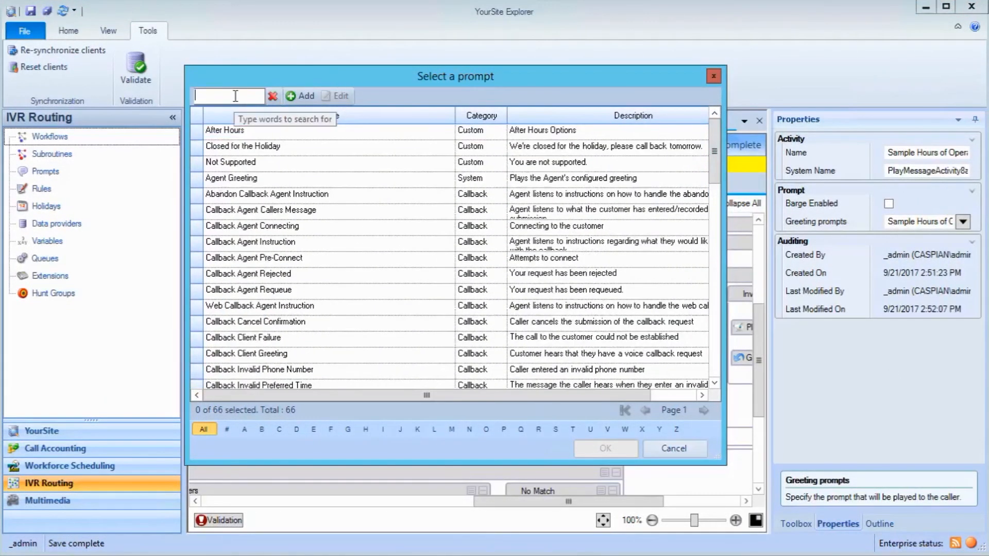
text(hours)
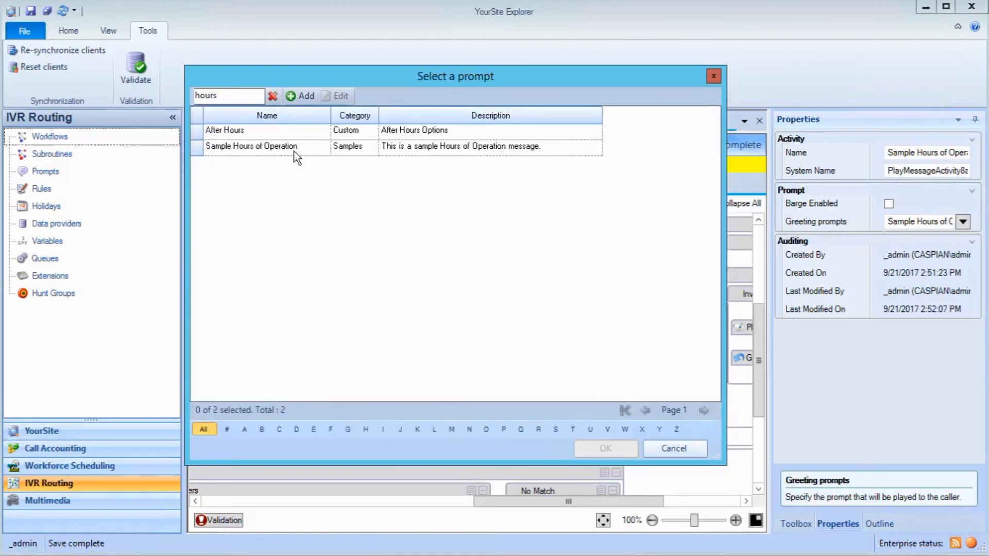
click(294, 150)
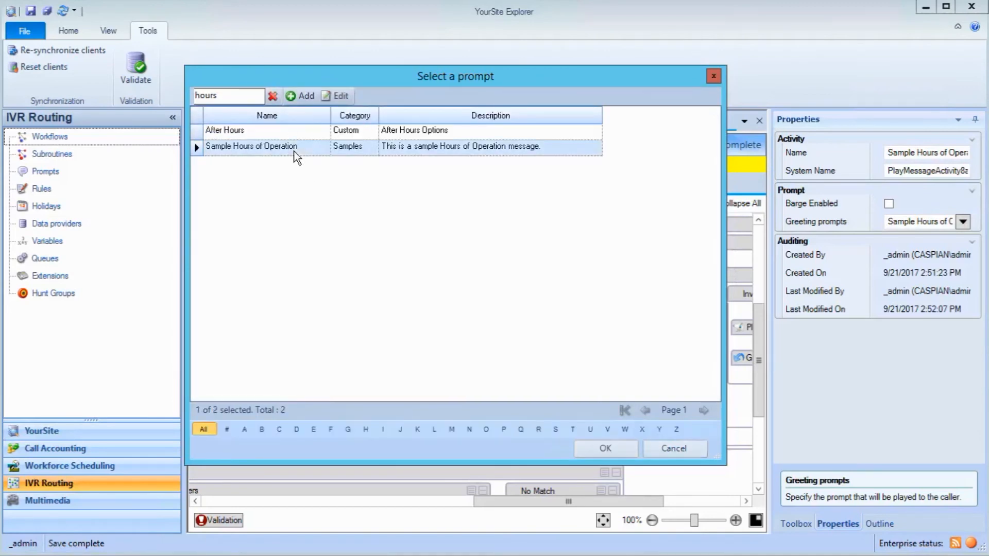
click(606, 449)
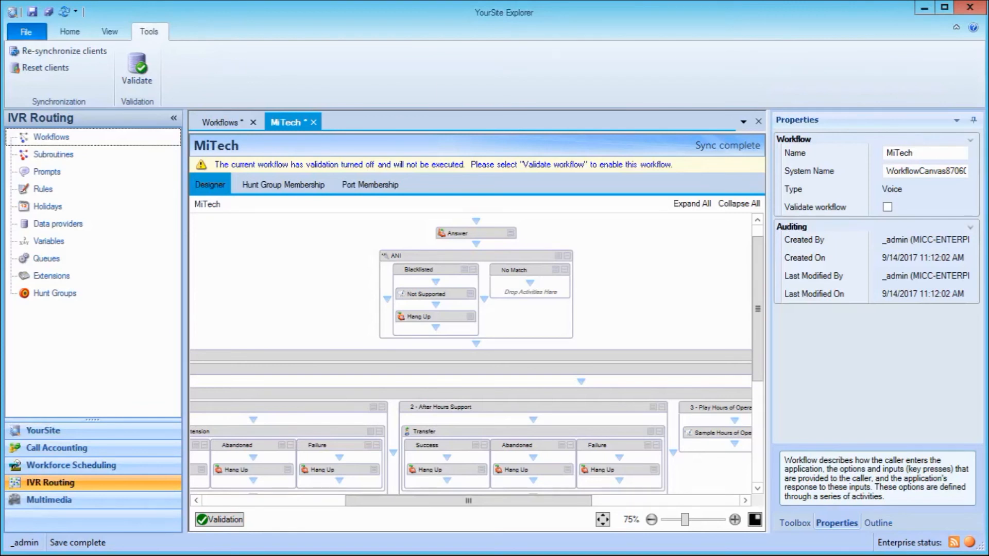
Enable the Validate workflow option for the MiTech workflow
drag(503, 501, 480, 501)
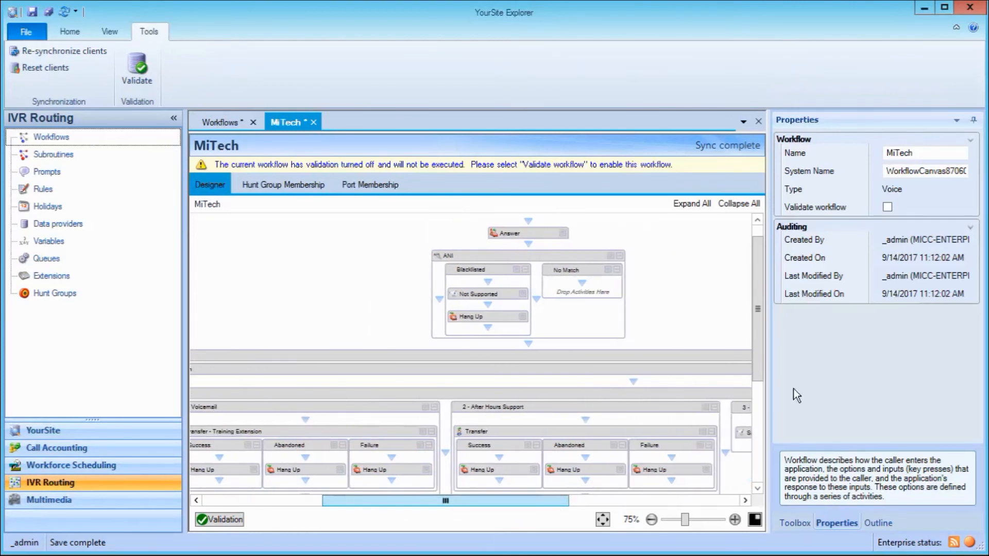
click(887, 208)
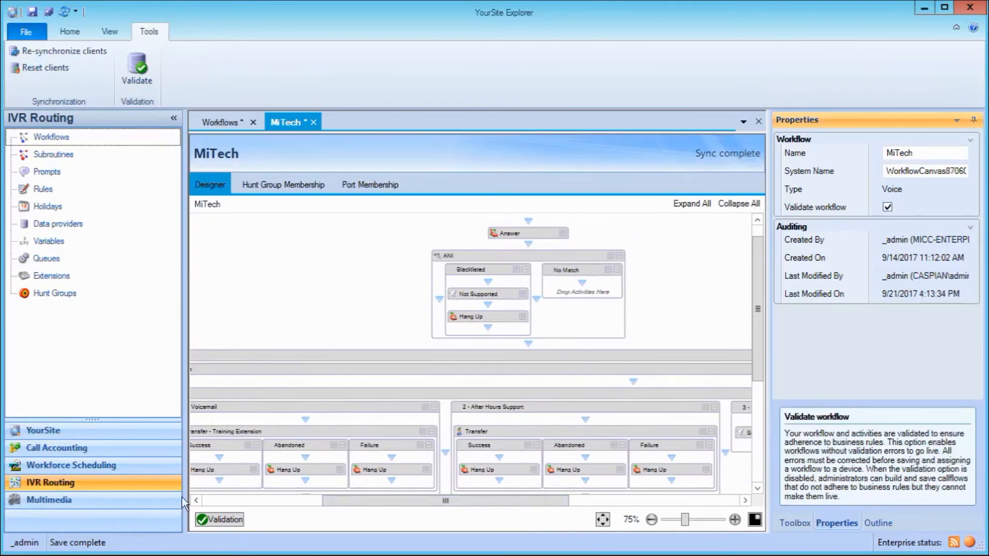